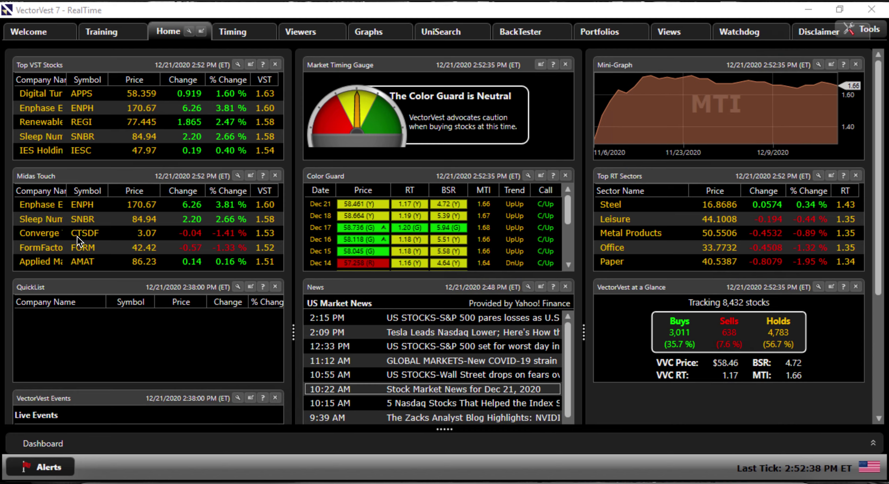
Show the Midas Touch Stocks list from Cherry Picking in the WatchList Viewer.
click(302, 32)
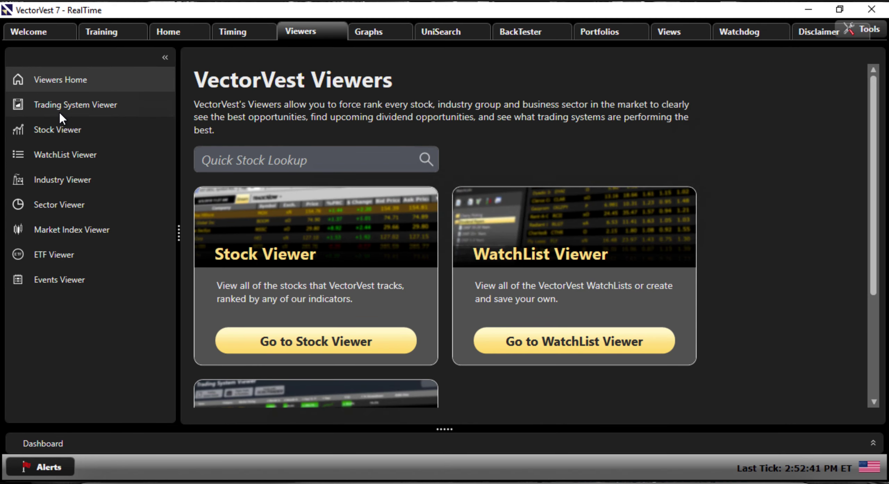
click(65, 155)
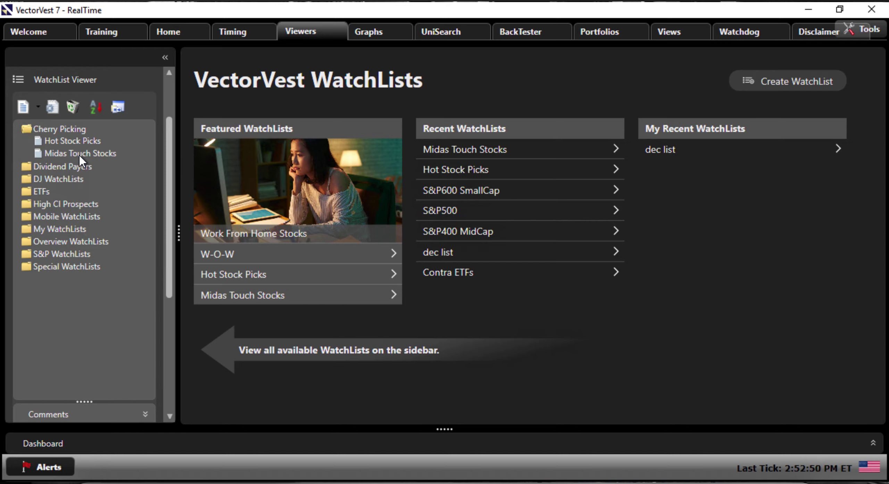
click(80, 153)
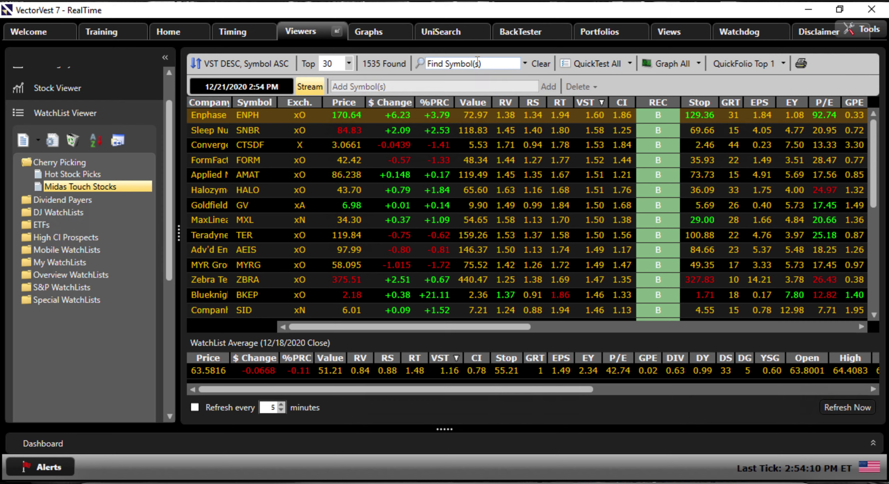
Look up CCL in Quick Stock Lookup and select Carnival Corp in the Stock Viewer.
click(478, 63)
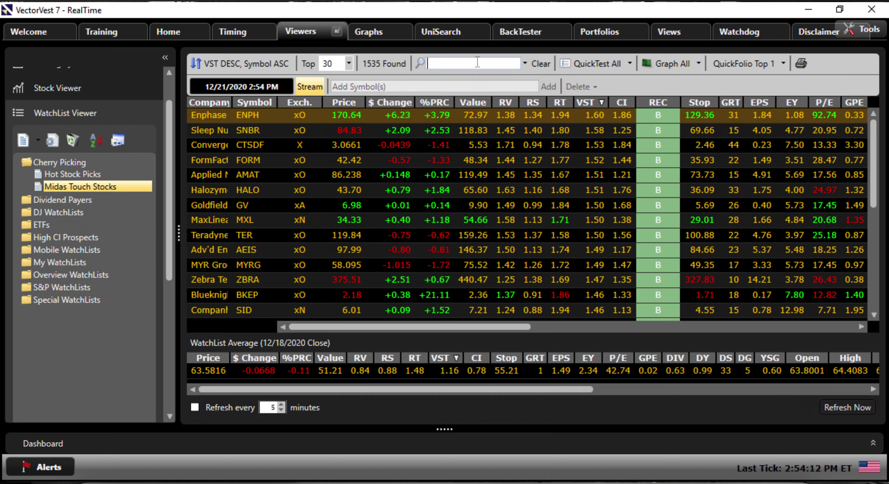
text(CCL,)
click(551, 301)
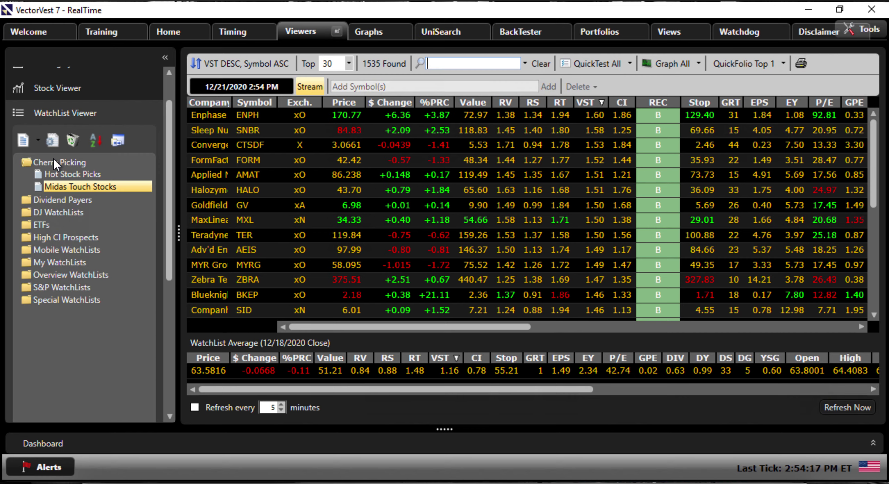
scroll(53, 158, up, 2)
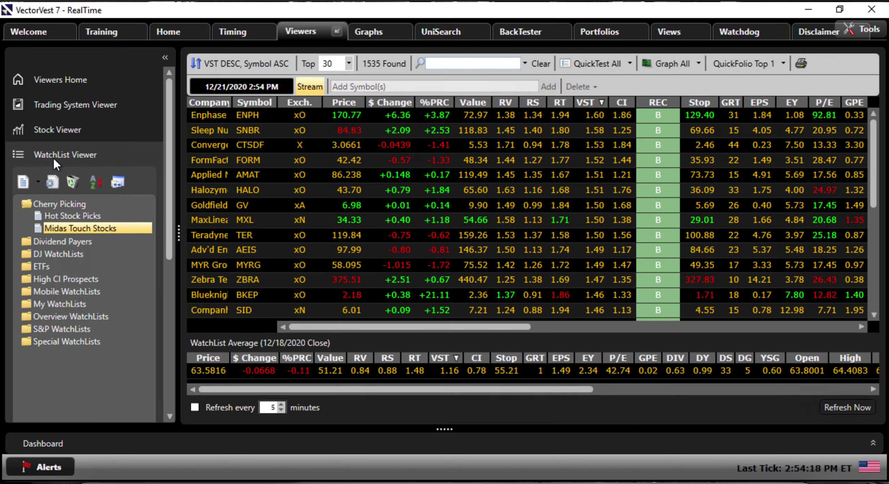
click(68, 83)
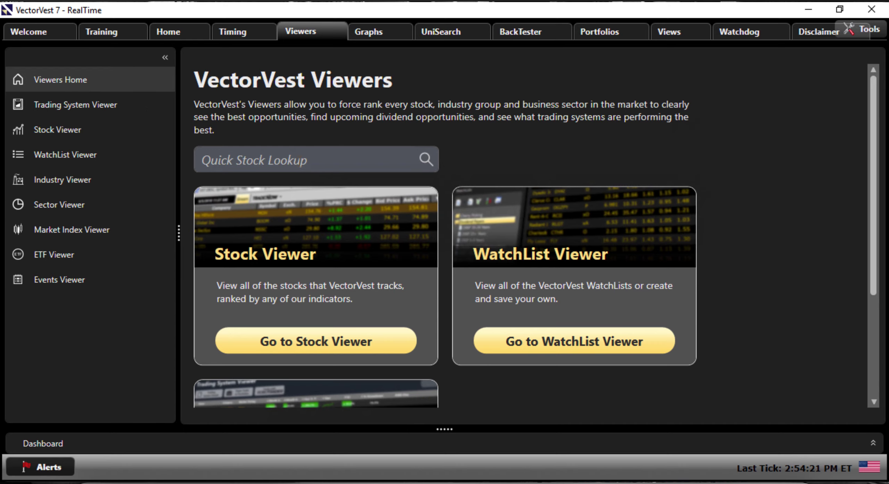
click(284, 160)
text(CCCL)
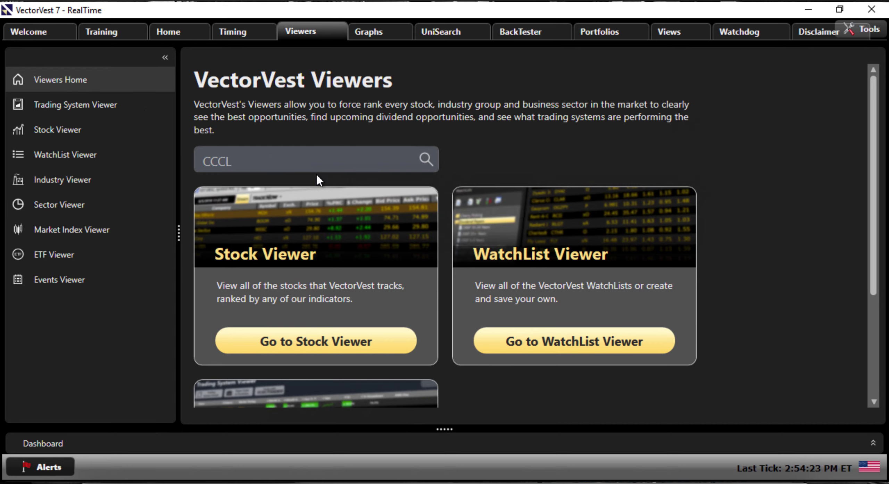
key(BackSpace)
key(BackSpace)
text(L)
click(322, 190)
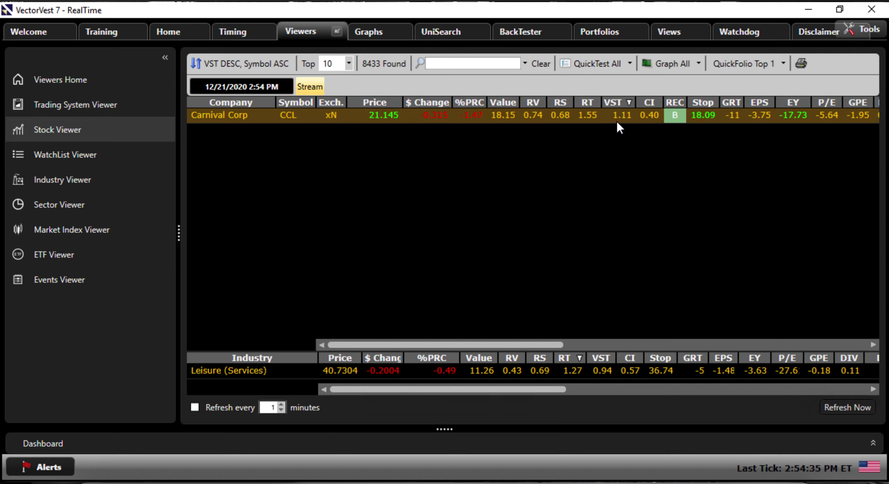
right_click(376, 112)
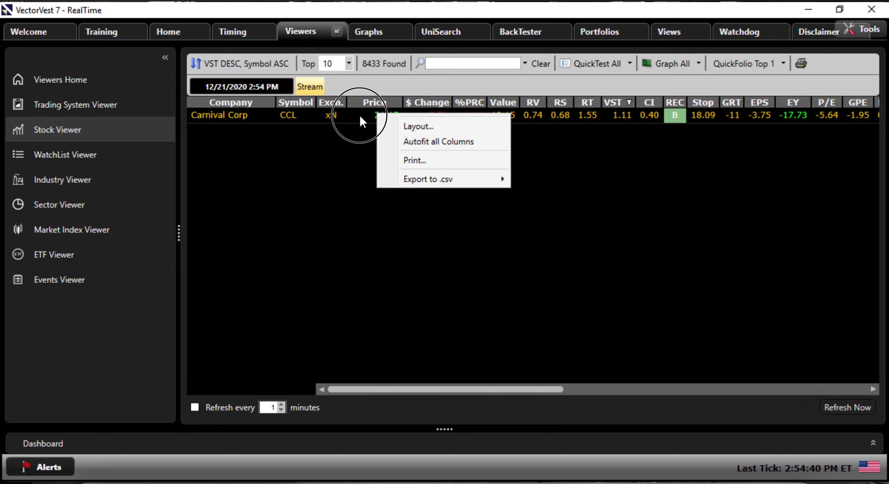
click(359, 114)
right_click(359, 114)
click(419, 336)
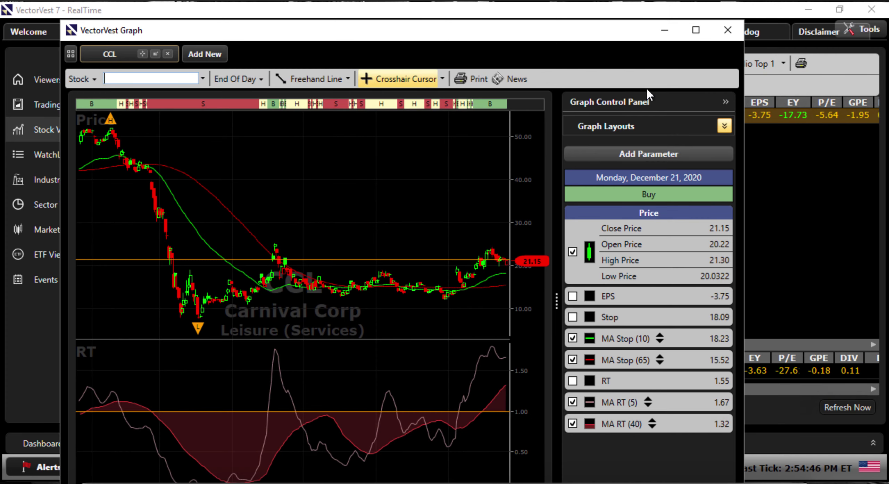
click(696, 29)
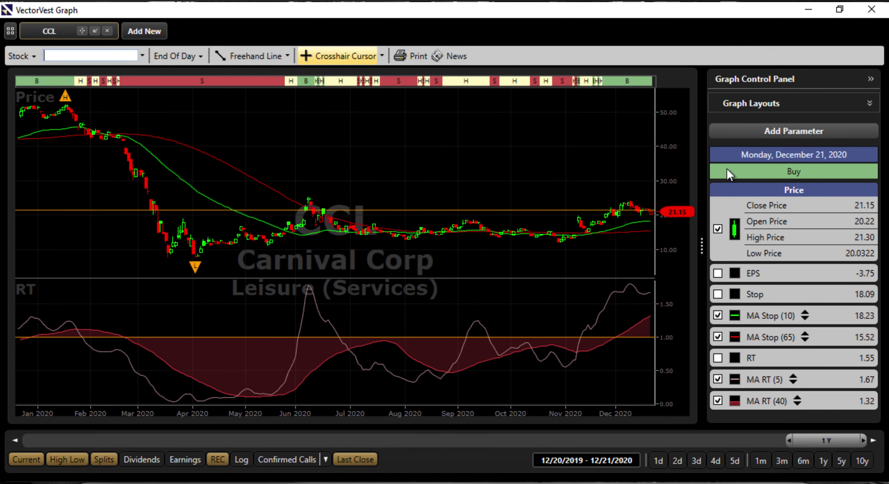
click(326, 459)
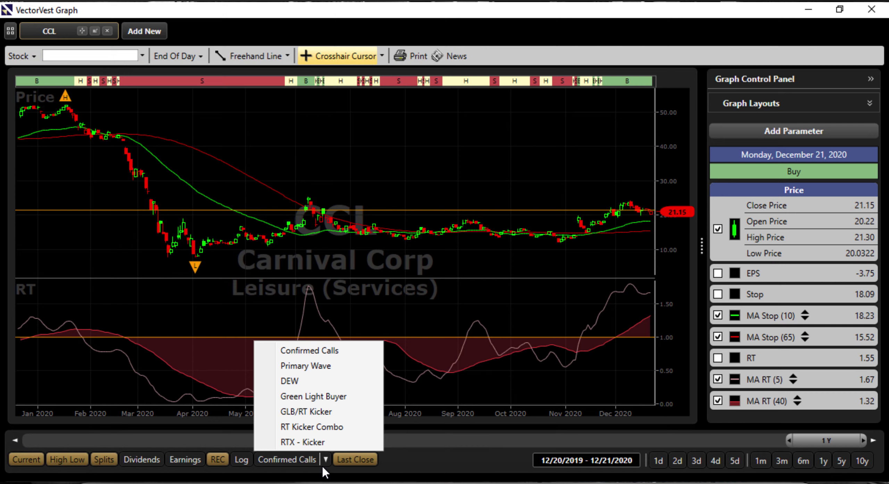
click(330, 414)
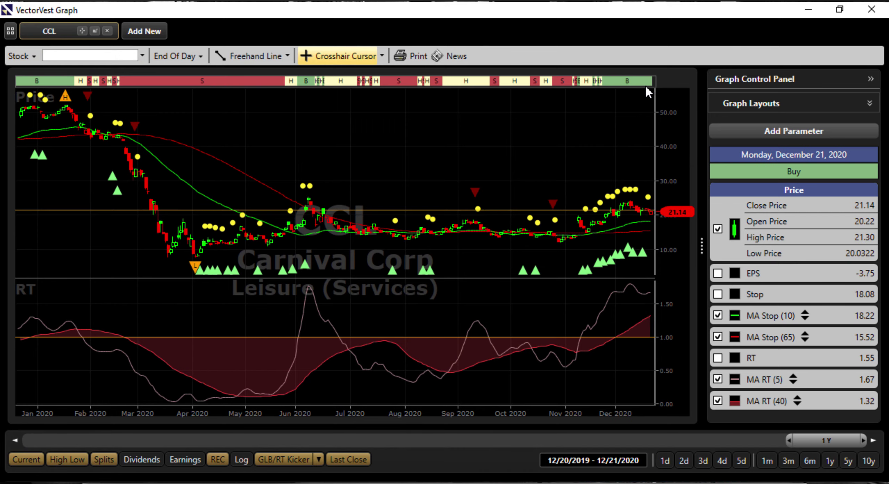
click(871, 9)
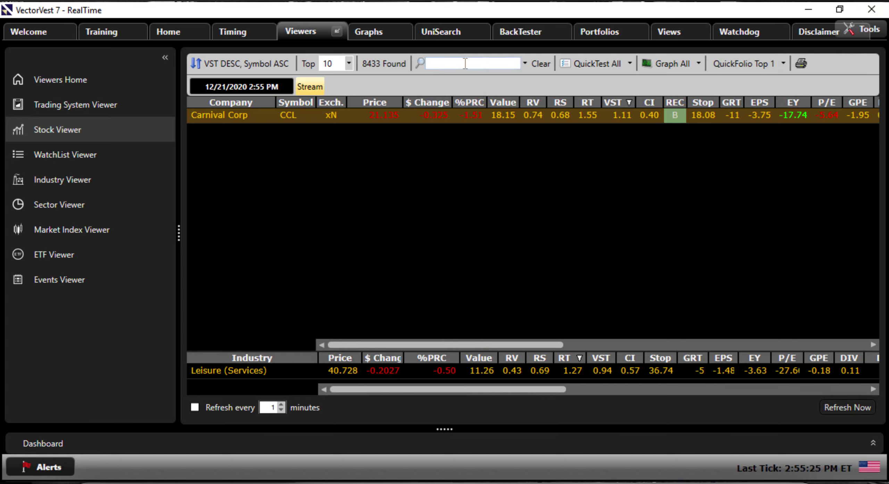
text(XSPA)
Select XSPA from the matching symbols and open its VectorVest stock graph.
click(491, 78)
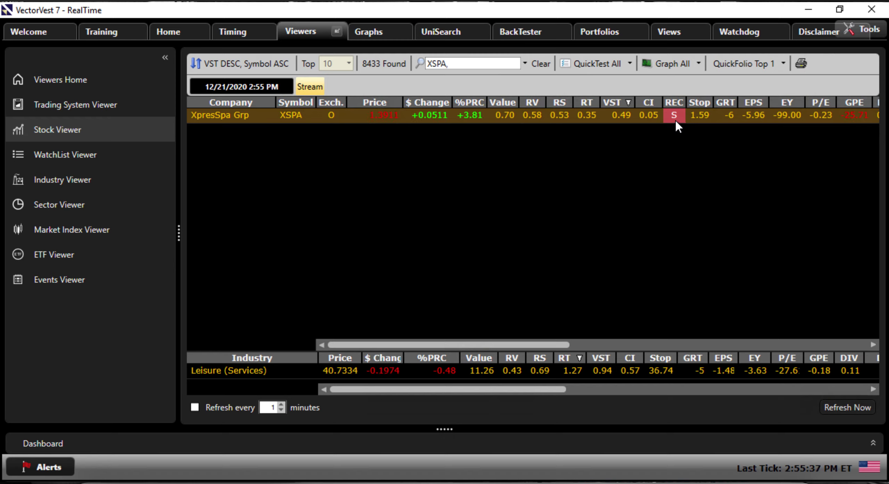
right_click(382, 118)
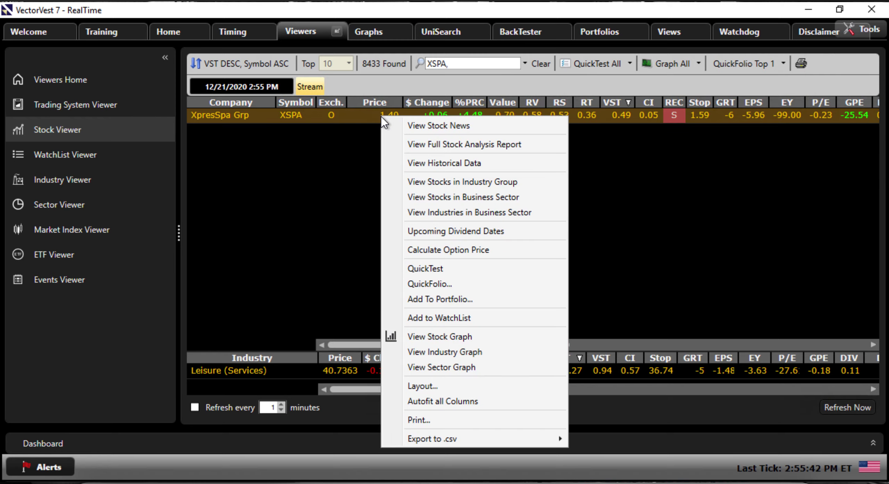
click(486, 338)
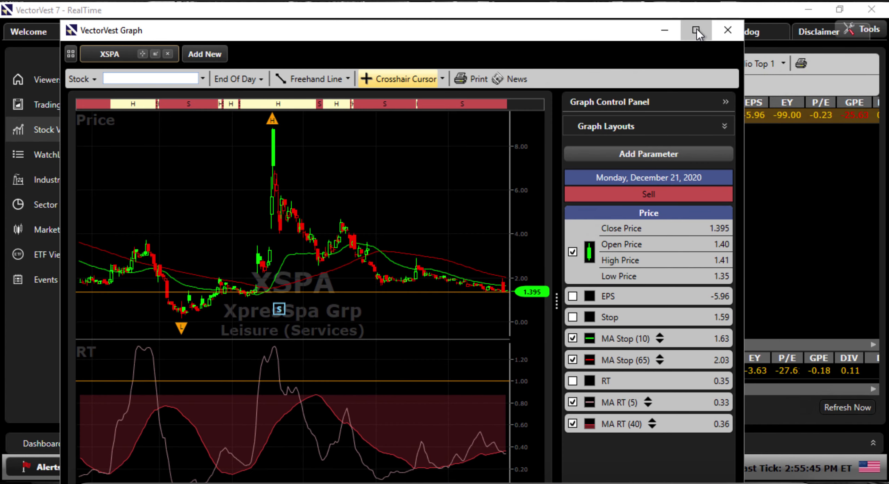
click(695, 30)
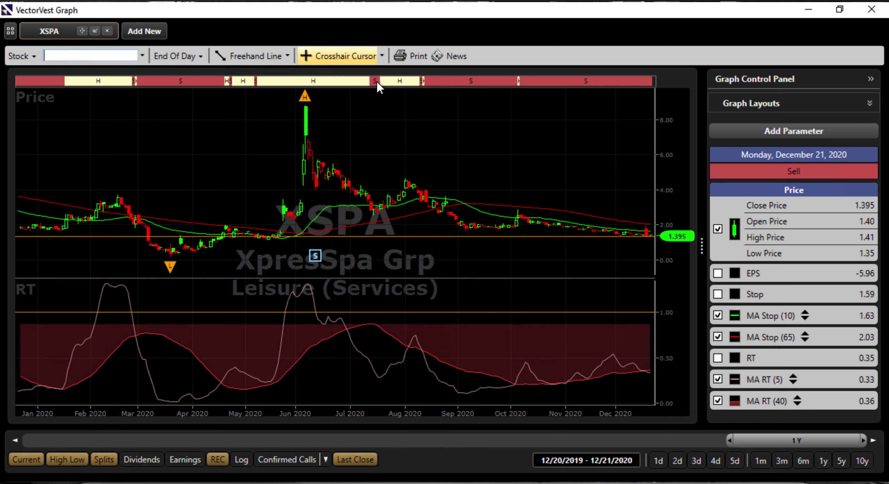
click(323, 460)
click(319, 410)
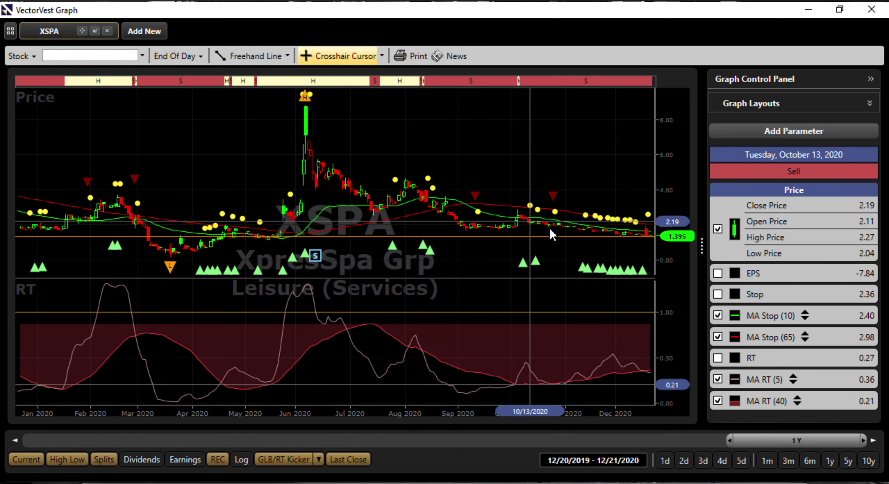
click(871, 10)
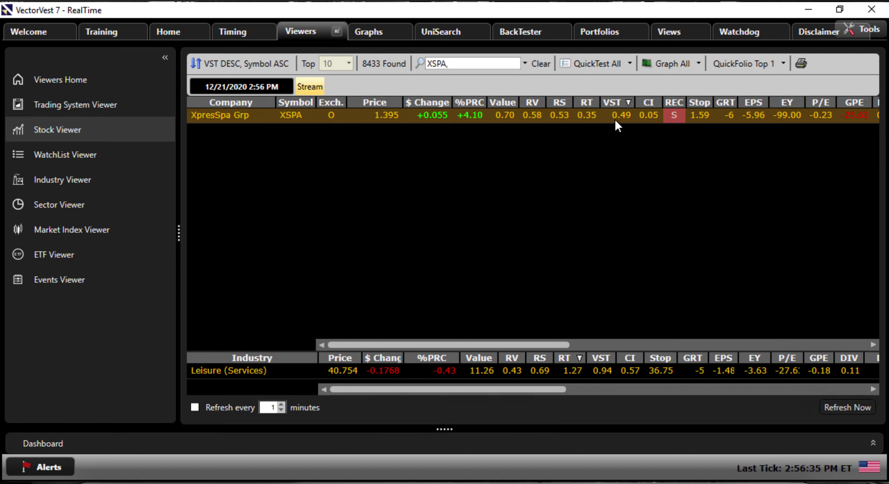
Load the five-stock Hot Stock Picks list from Cherry Picking in the WatchList Viewer.
click(81, 154)
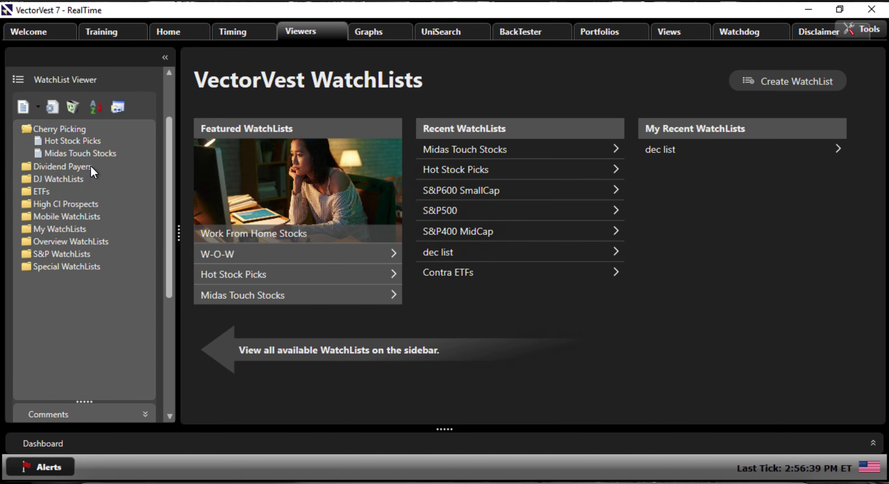
click(72, 141)
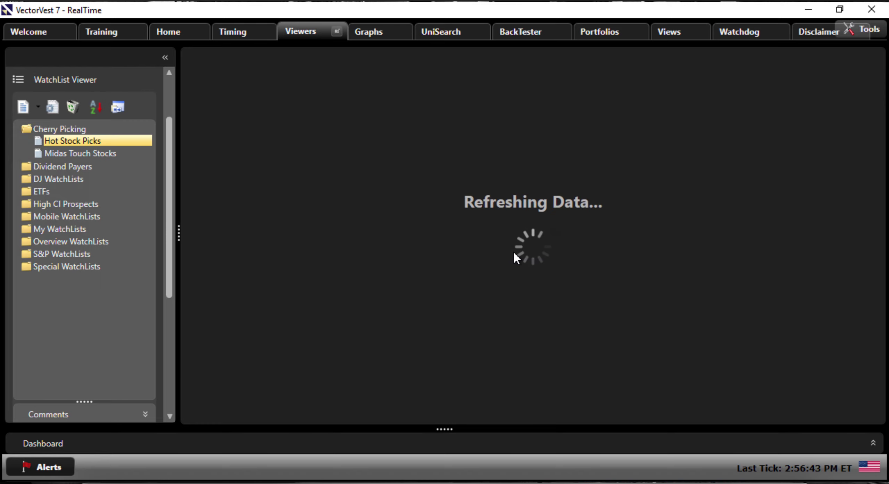